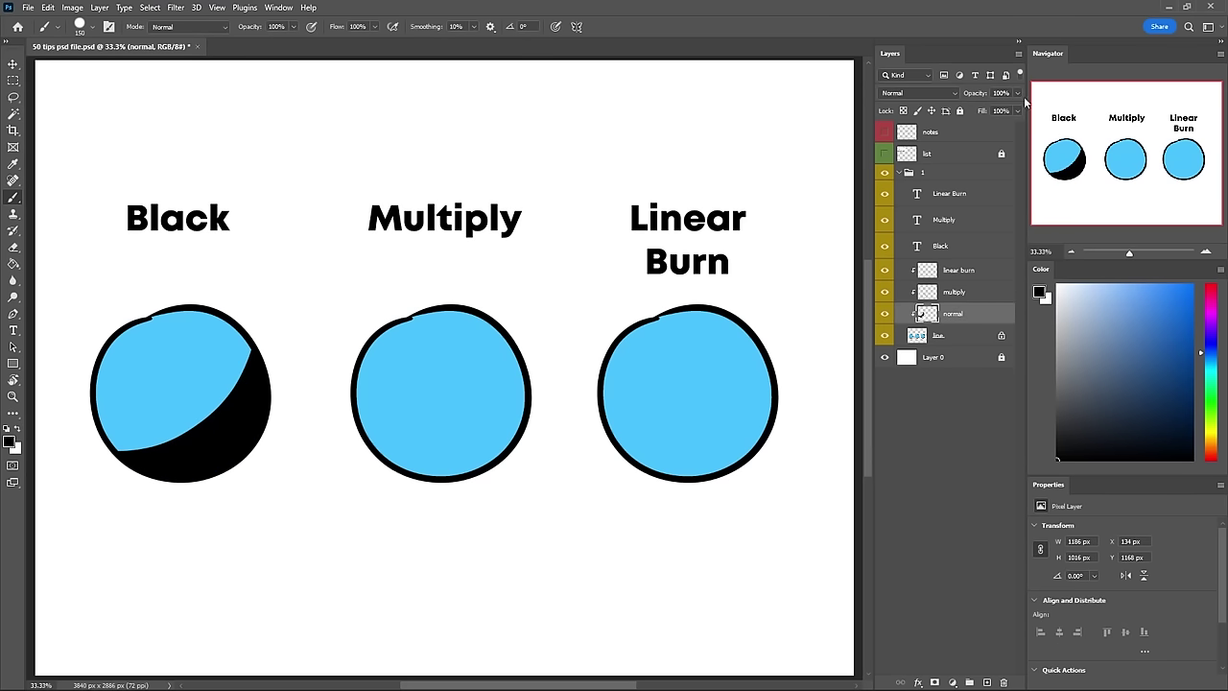
# Paint dark shading on the Black circle and Multiply circle shading layers.
pyautogui.click(1017, 92)
pyautogui.moveTo(1015, 107); pyautogui.dragTo(971, 107)
pyautogui.click(953, 291)
pyautogui.moveTo(537, 346); pyautogui.dragTo(384, 461)
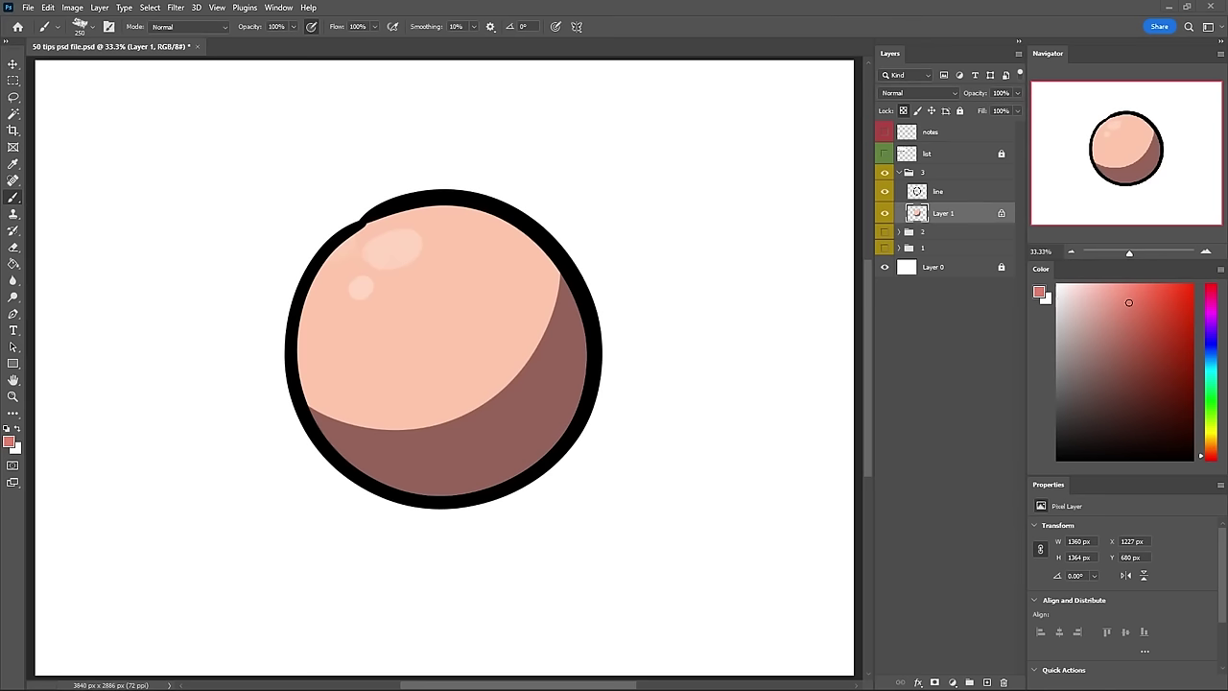
# Repaint and blend the sphere's lower shadow, then sketch red pelvis and leg shapes.
pyautogui.moveTo(537, 403)
pyautogui.mouseDown()
pyautogui.moveTo(471, 425)
pyautogui.moveTo(356, 430)
pyautogui.moveTo(411, 419)
pyautogui.moveTo(467, 356)
pyautogui.moveTo(412, 452)
pyautogui.moveTo(356, 371)
pyautogui.moveTo(592, 370)
pyautogui.moveTo(361, 425)
pyautogui.mouseUp()
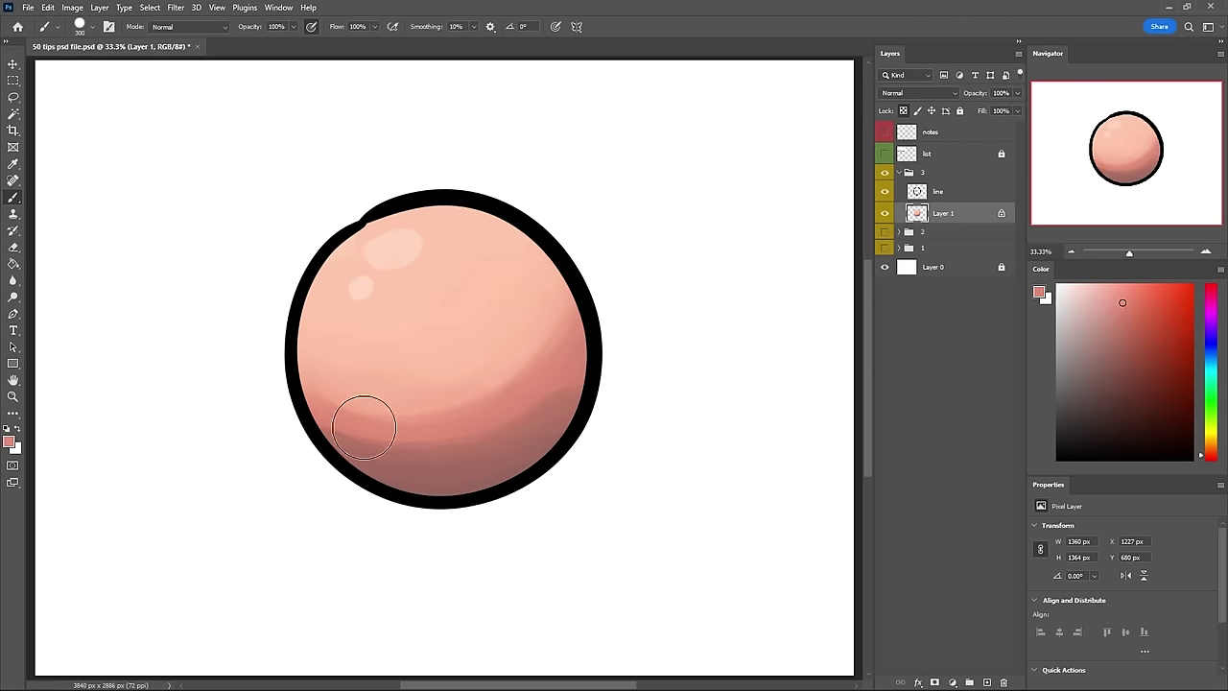
pyautogui.keyDown('alt'); pyautogui.click(365, 403); pyautogui.keyUp('alt')
pyautogui.hotkey('shift', 'b')
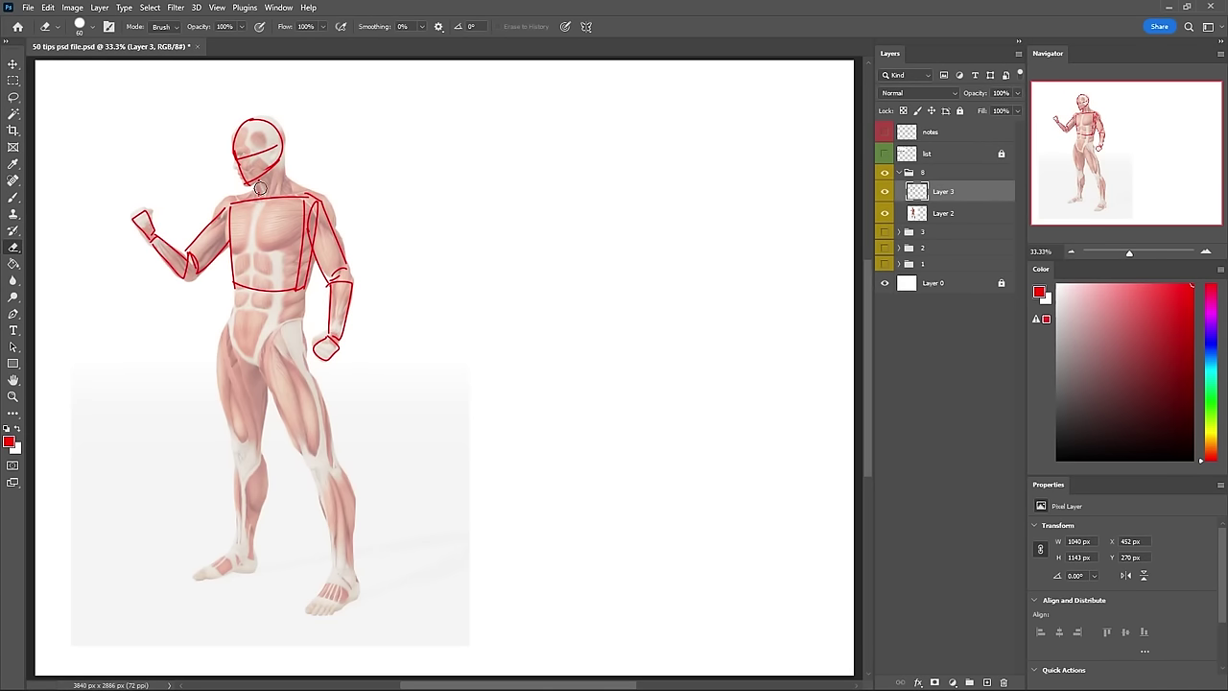
pyautogui.press('b')
pyautogui.moveTo(232, 313)
pyautogui.mouseDown()
pyautogui.moveTo(288, 369)
pyautogui.moveTo(331, 470)
pyautogui.moveTo(360, 600)
pyautogui.moveTo(336, 613)
pyautogui.mouseUp()
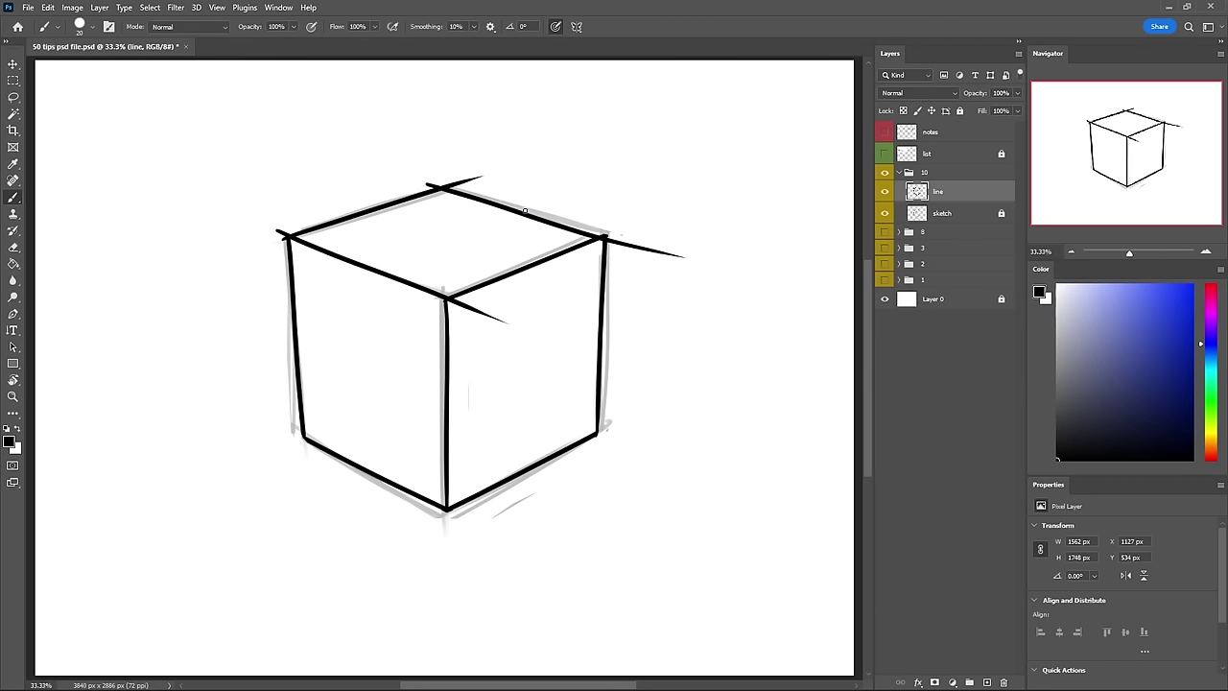
# Ink black edges over the cube sketch, redrawing the top-right edge past the corner.
pyautogui.hotkey('ctrl', 'z')
pyautogui.moveTo(422, 187); pyautogui.dragTo(662, 255)
pyautogui.hotkey('ctrl', 'z')
pyautogui.press('e')
pyautogui.moveTo(278, 242); pyautogui.dragTo(288, 228)
# Erase the line overshoots at the cube's top-left, top, inner and right corners.
pyautogui.moveTo(415, 186); pyautogui.dragTo(432, 188)
pyautogui.moveTo(455, 182)
pyautogui.mouseDown()
pyautogui.moveTo(442, 185)
pyautogui.moveTo(490, 173)
pyautogui.mouseUp()
pyautogui.moveTo(451, 301); pyautogui.dragTo(508, 324)
pyautogui.moveTo(608, 236); pyautogui.dragTo(663, 253)
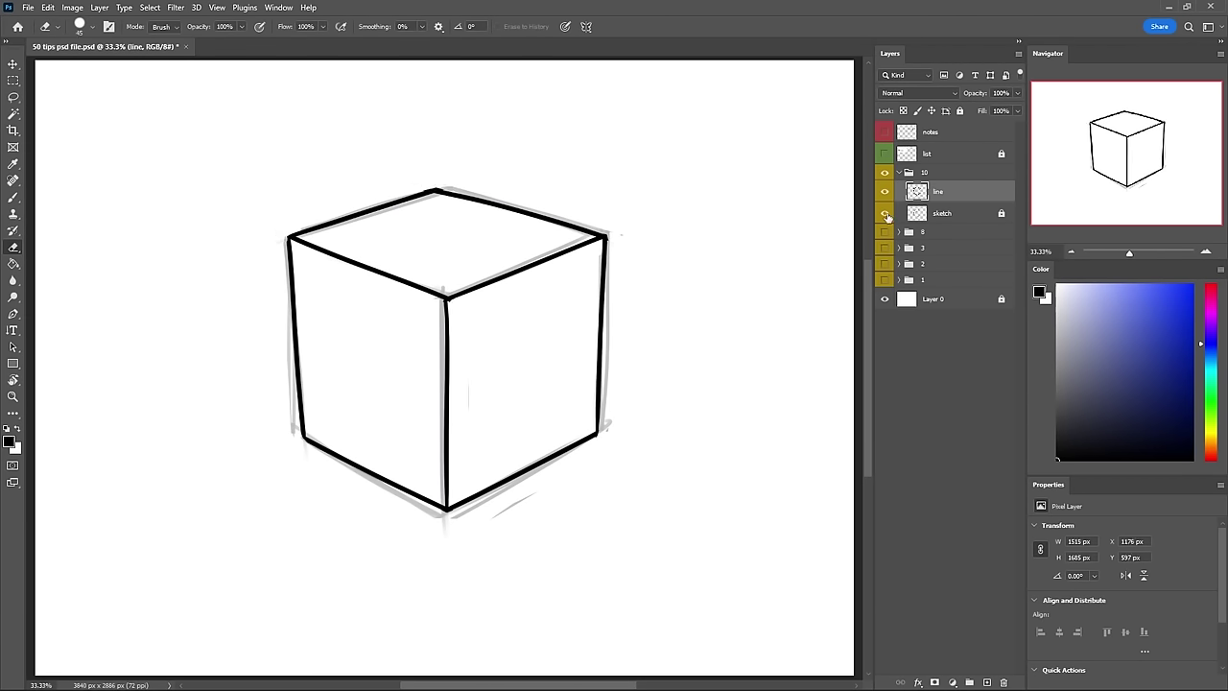
# Hide the grey cube sketch and draw red vertical and horizontal guidelines on the head.
pyautogui.click(885, 213)
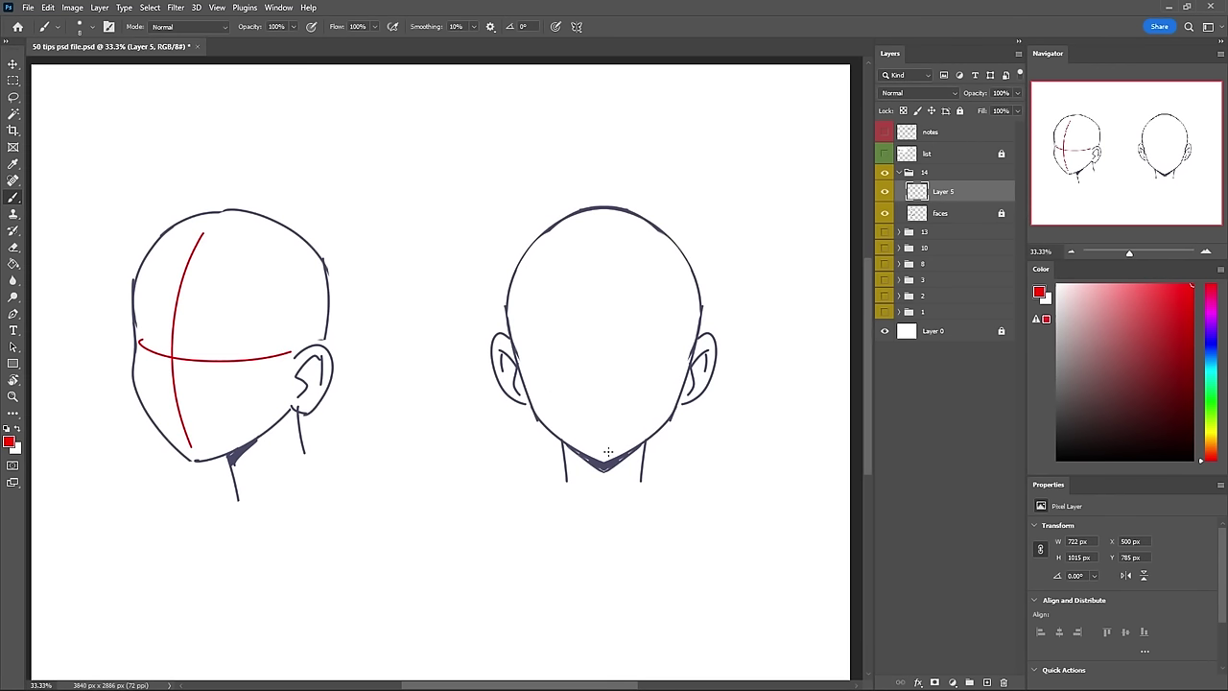
pyautogui.moveTo(603, 207); pyautogui.dragTo(602, 462)
pyautogui.moveTo(516, 353); pyautogui.dragTo(695, 353)
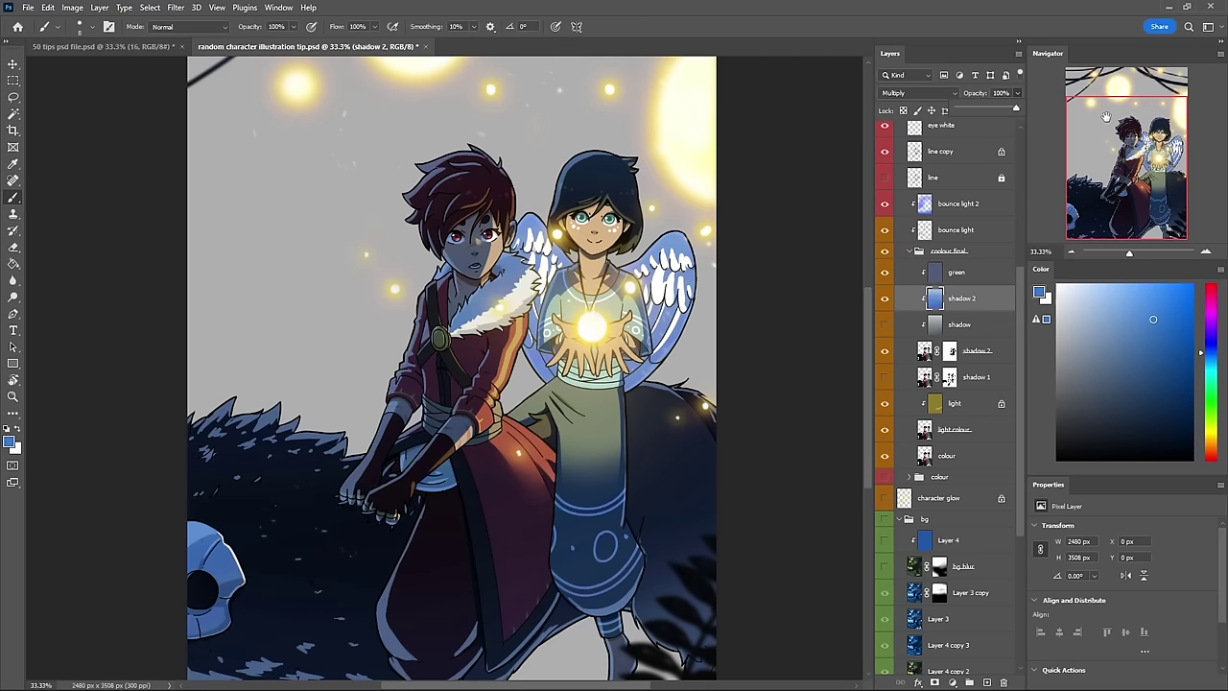
# Set shadow 2 to 46% opacity and brush smoothing to 100%, testing with a stroke.
pyautogui.write('46')
pyautogui.press('Return')
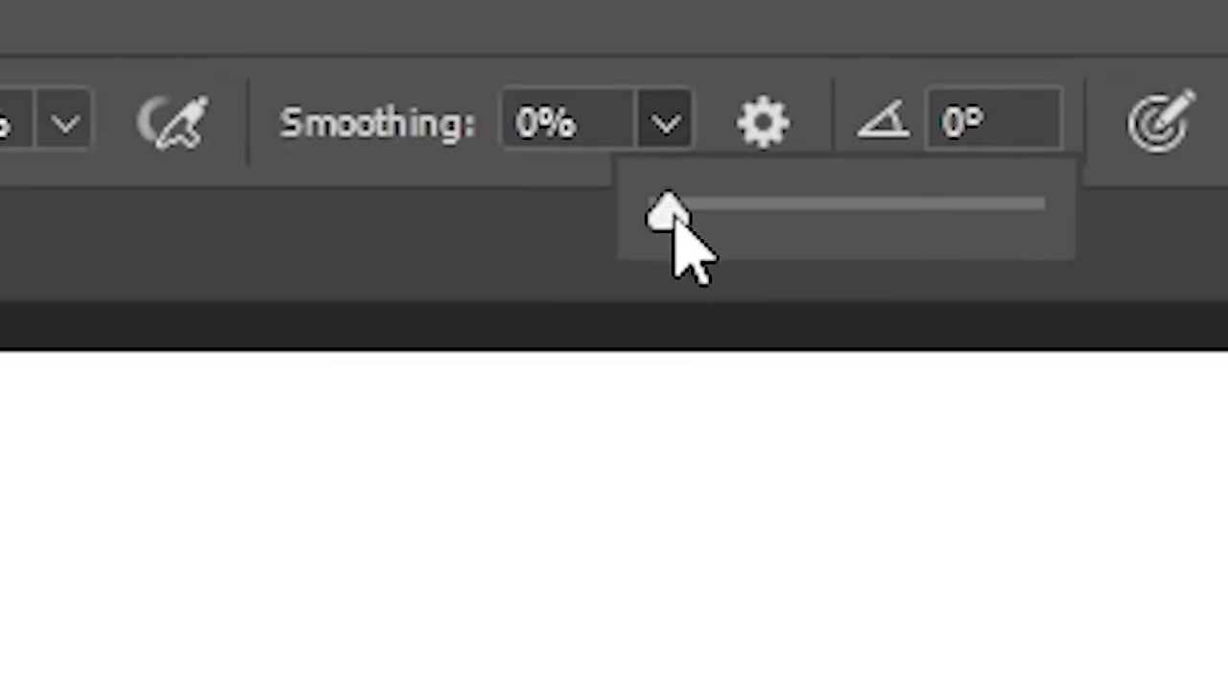
pyautogui.moveTo(663, 213); pyautogui.dragTo(1145, 241)
pyautogui.moveTo(165, 532)
pyautogui.mouseDown()
pyautogui.moveTo(382, 427)
pyautogui.moveTo(735, 566)
pyautogui.mouseUp()
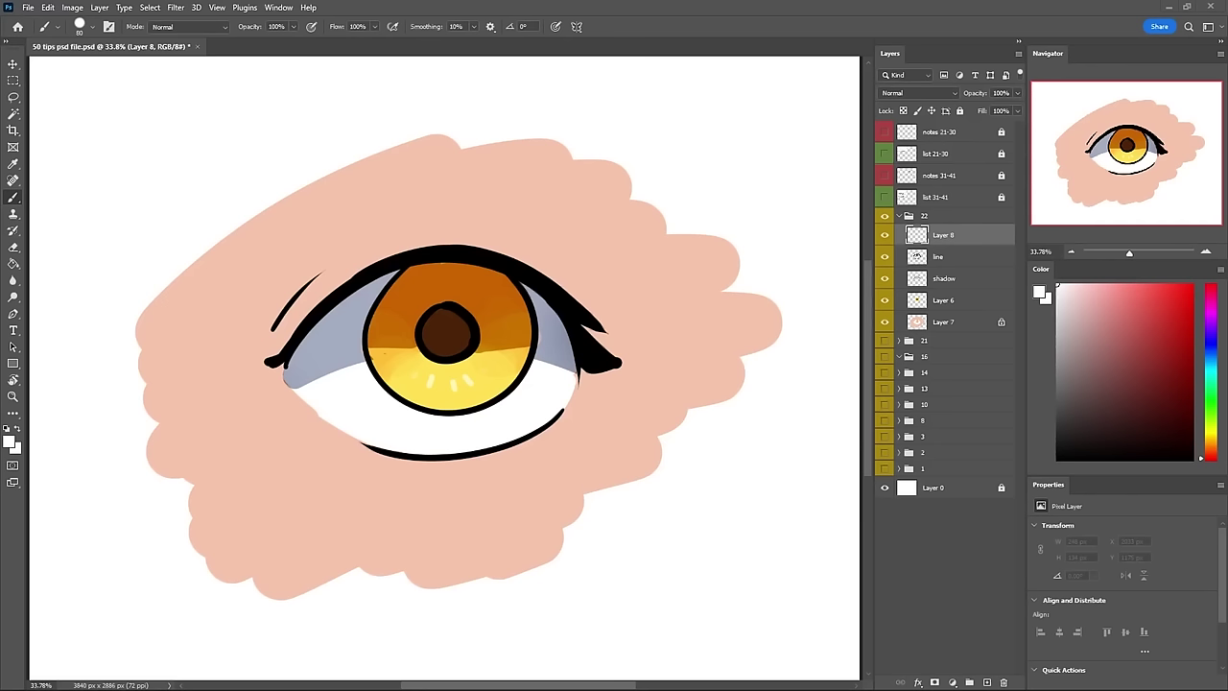
# Paint a white highlight on the iris and toggle bounce light 2's visibility.
pyautogui.moveTo(470, 324); pyautogui.dragTo(501, 313)
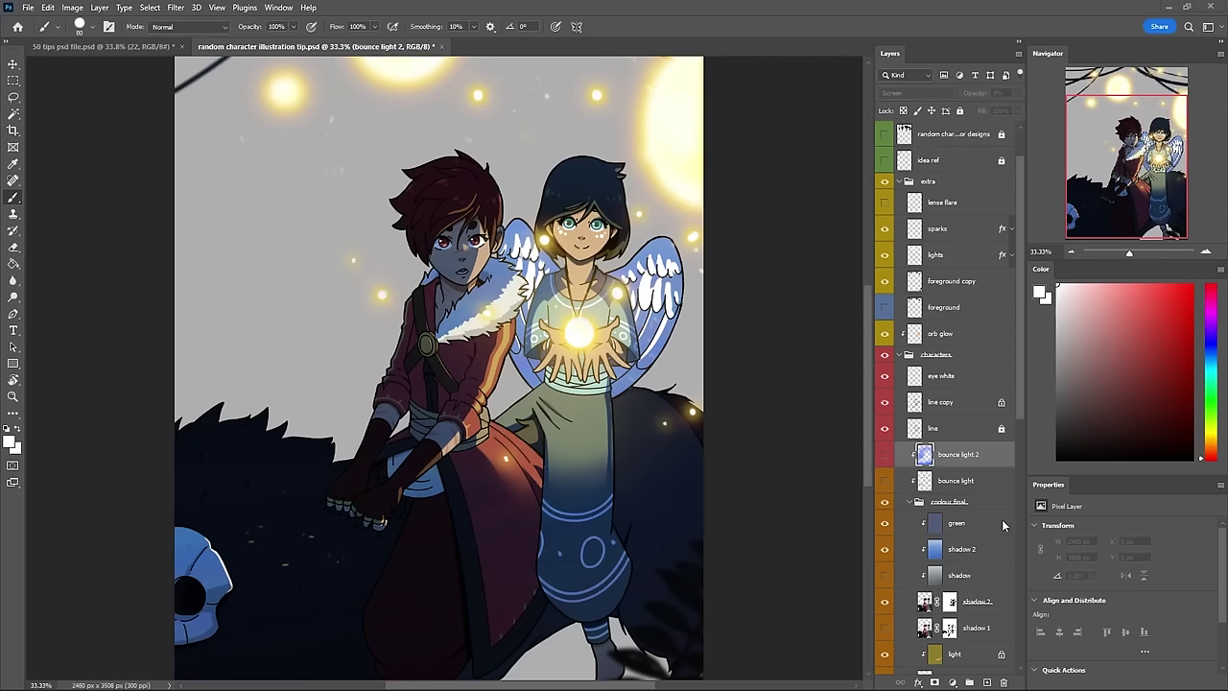
pyautogui.click(886, 455)
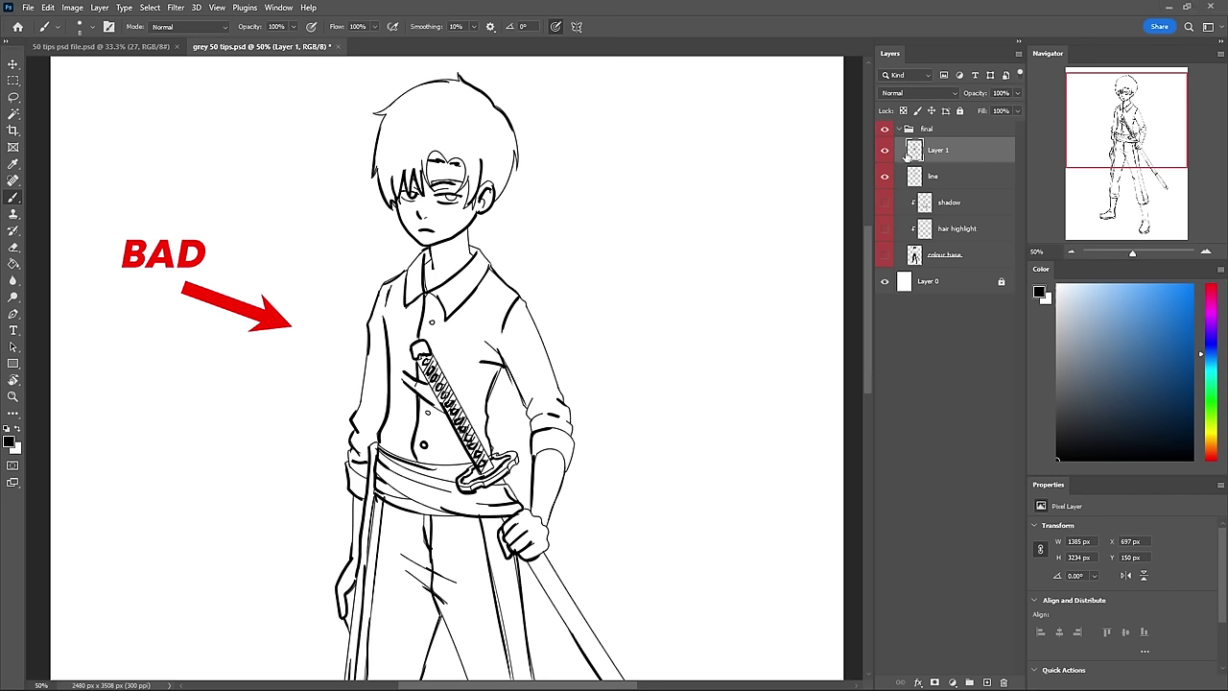
# Hide Layer 1's thick lines so only the thin lines show, then return to the tips file.
pyautogui.click(885, 154)
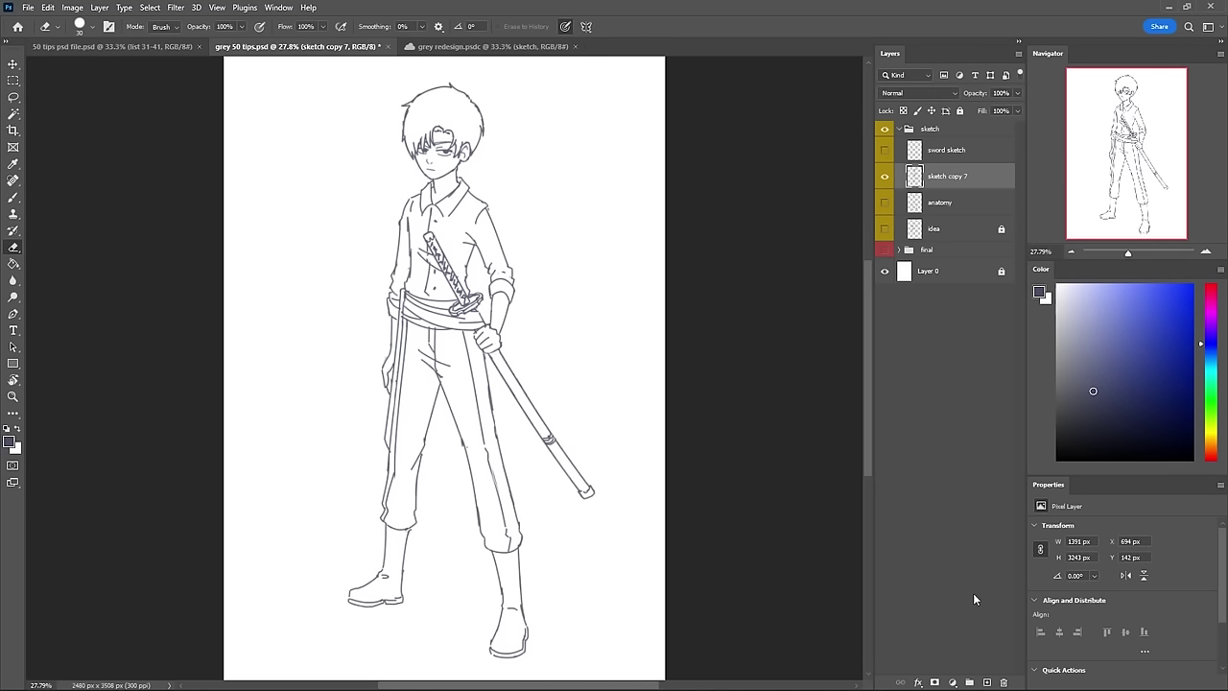
pyautogui.click(63, 17)
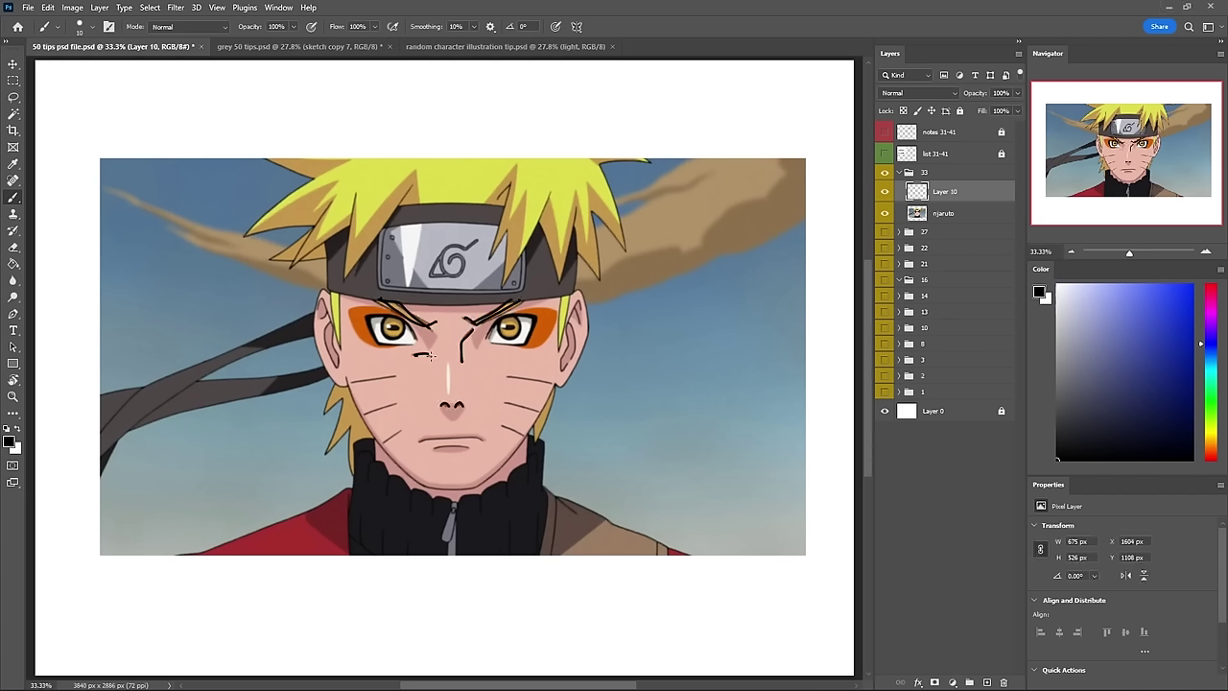
# Trace line art and ribbon strokes over the anime face, hide the reference, reposition pocket lines.
pyautogui.moveTo(326, 389)
pyautogui.mouseDown()
pyautogui.moveTo(331, 241)
pyautogui.moveTo(403, 335)
pyautogui.moveTo(575, 384)
pyautogui.moveTo(392, 540)
pyautogui.moveTo(392, 398)
pyautogui.mouseUp()
pyautogui.moveTo(326, 316); pyautogui.dragTo(102, 464)
pyautogui.click(885, 213)
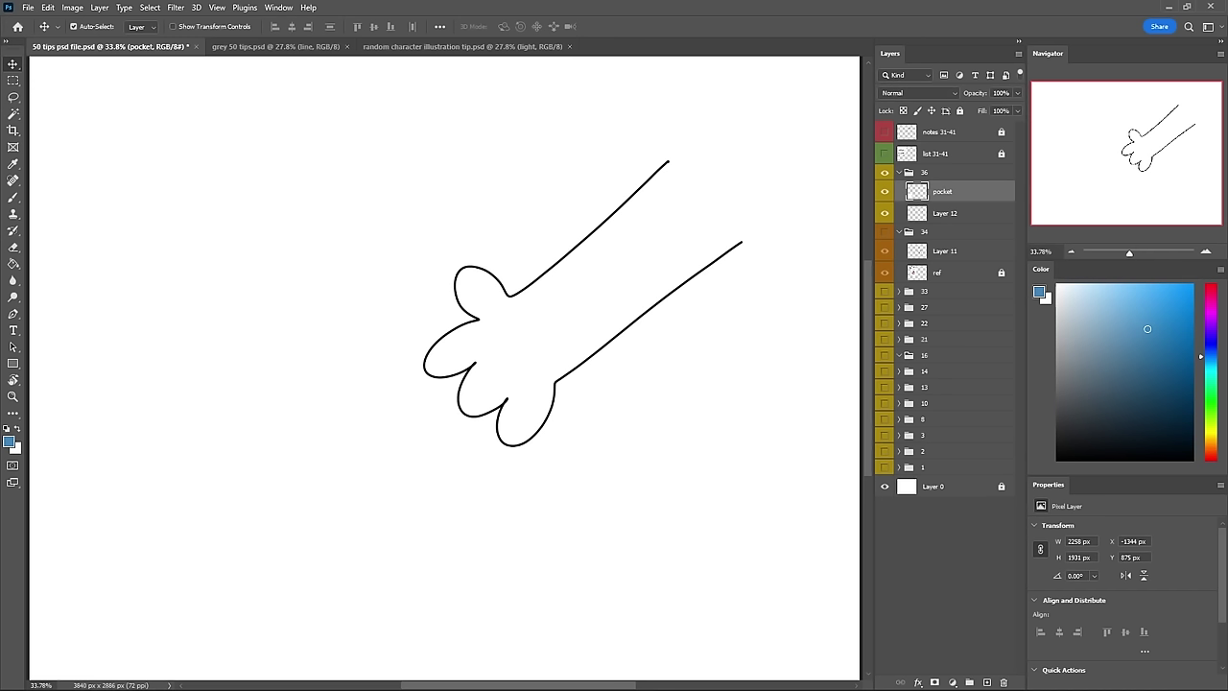
pyautogui.moveTo(74, 630); pyautogui.dragTo(693, 562)
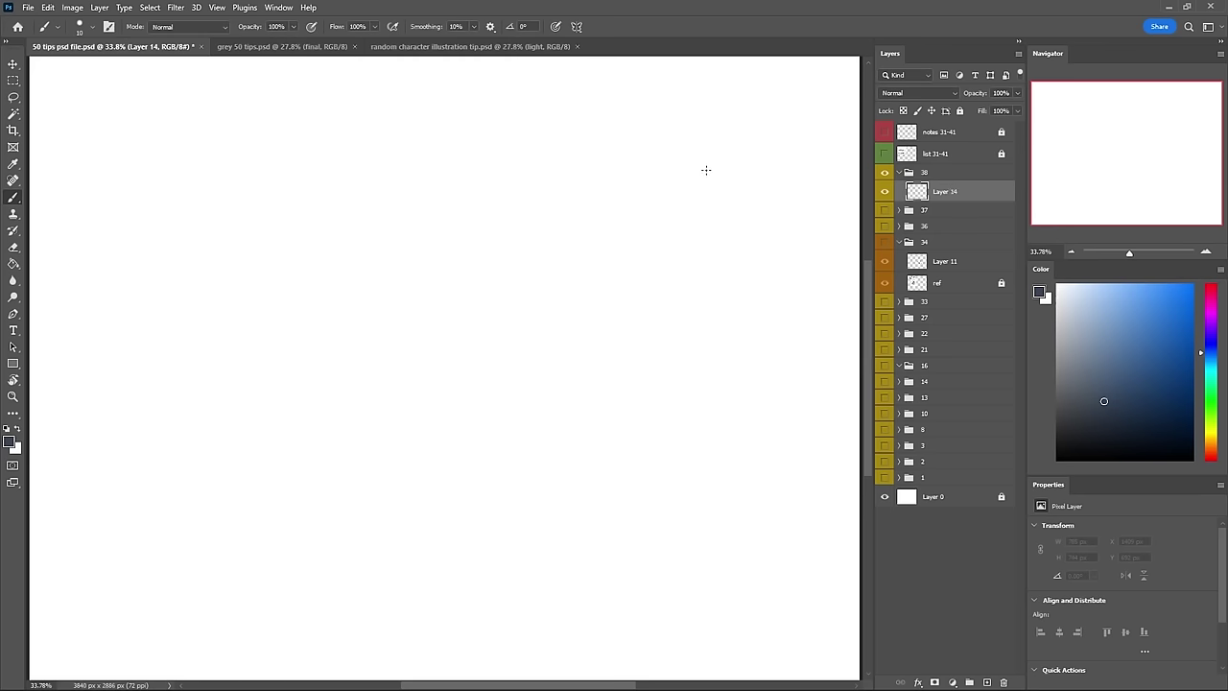
# Check symmetry and export format options, then clip the shadow layer and view the whole figure.
pyautogui.click(577, 28)
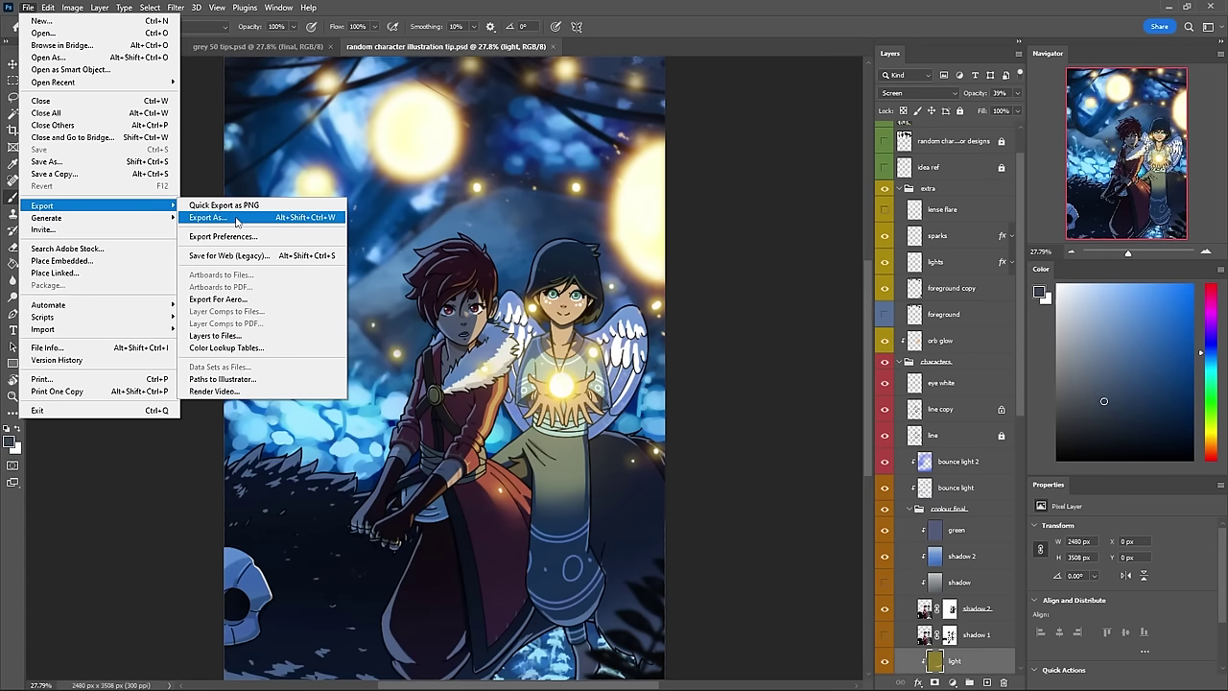
pyautogui.click(384, 226)
pyautogui.click(961, 117)
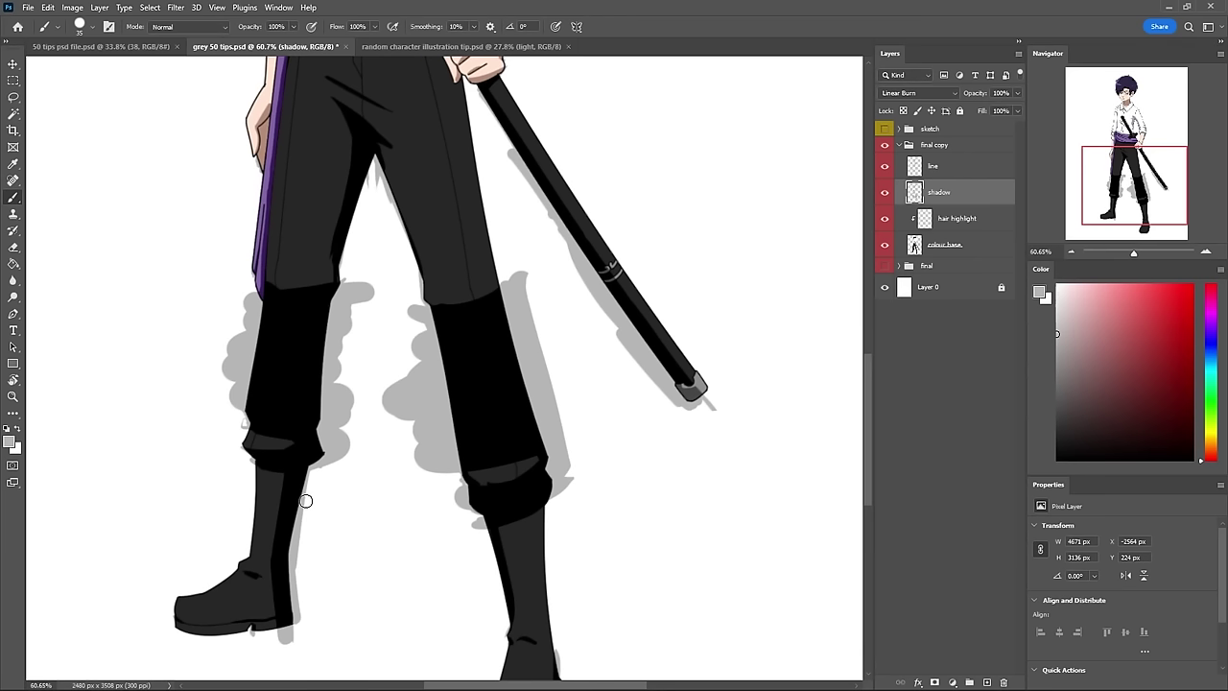
pyautogui.click(1014, 394)
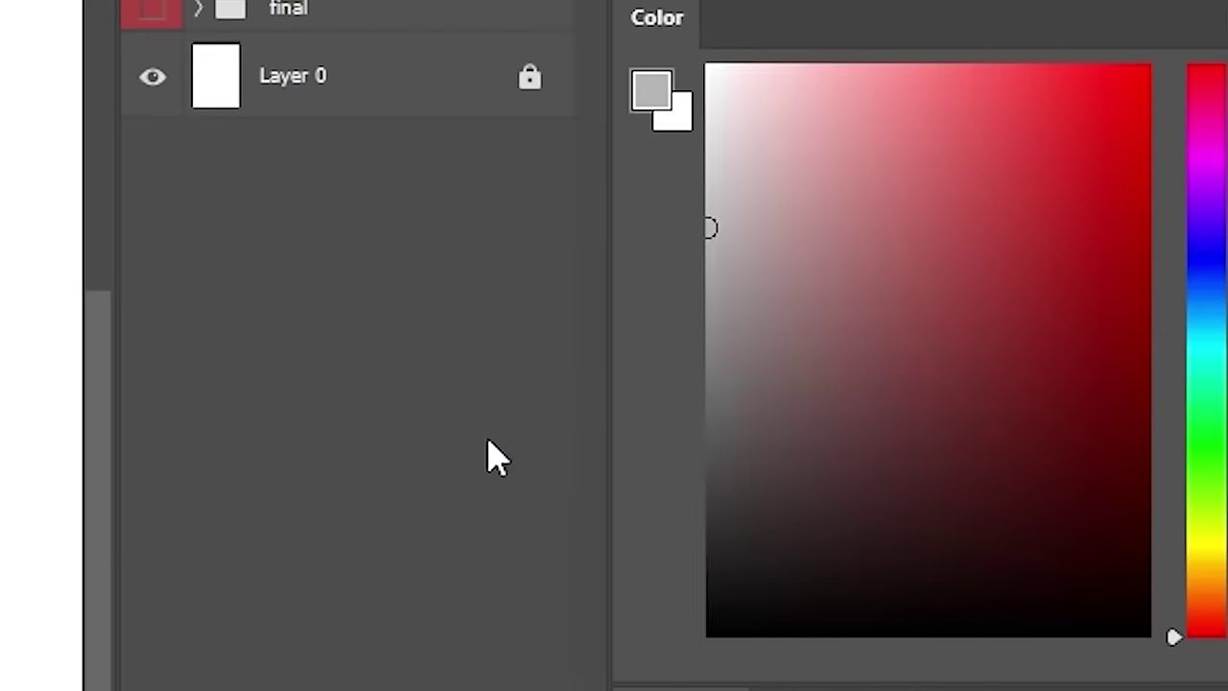
pyautogui.hotkey('ctrl', '0')
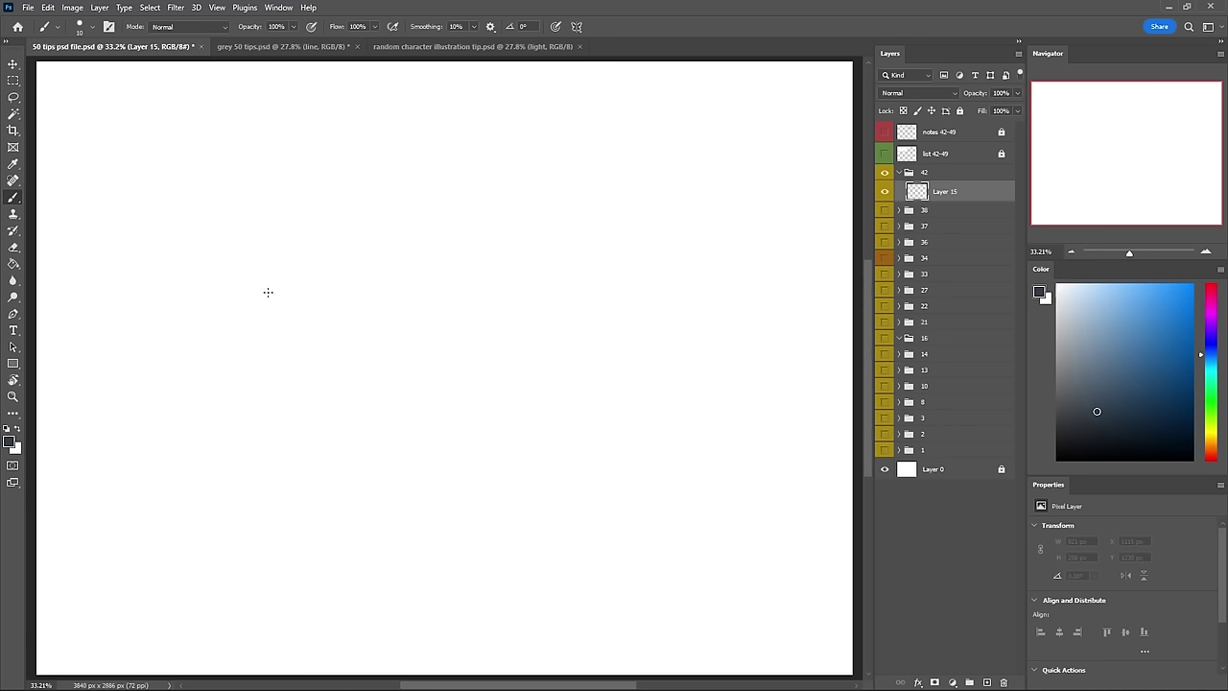
# Sketch an eye with upper and lower eyelids, iris and pupil, redrawing after clearing rough arcs.
pyautogui.moveTo(265, 320); pyautogui.dragTo(444, 225)
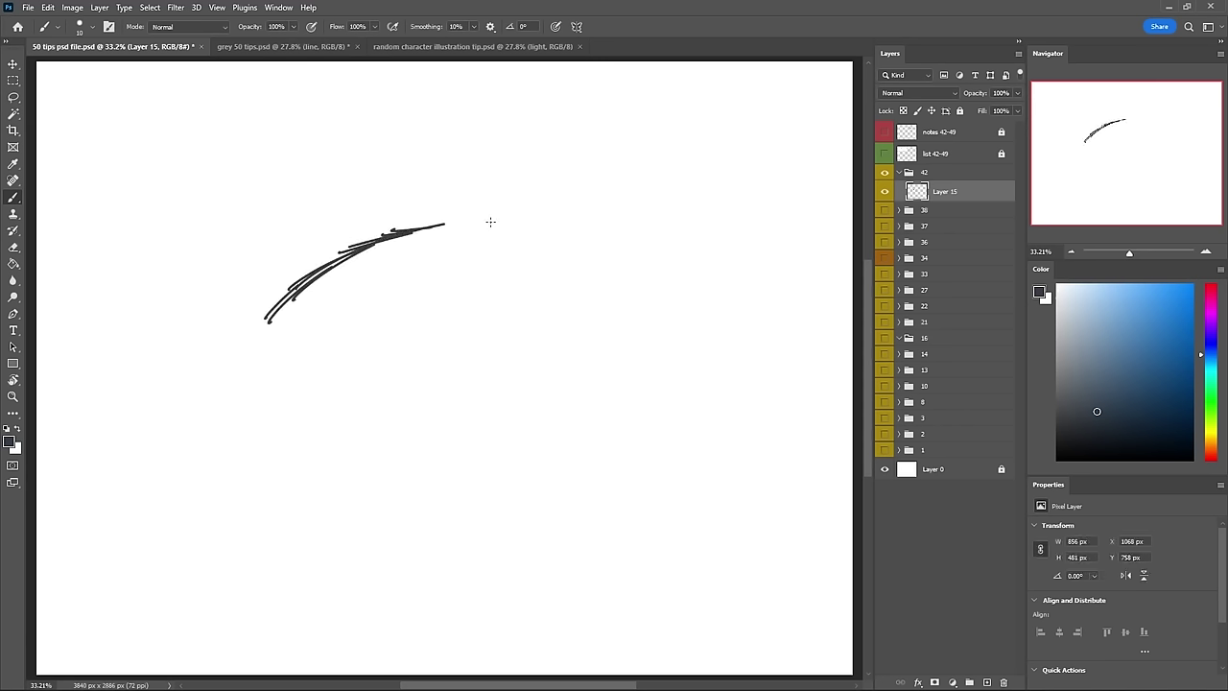
pyautogui.moveTo(562, 245); pyautogui.dragTo(643, 326)
pyautogui.moveTo(300, 390)
pyautogui.mouseDown()
pyautogui.moveTo(439, 442)
pyautogui.moveTo(595, 393)
pyautogui.moveTo(450, 355)
pyautogui.moveTo(460, 288)
pyautogui.moveTo(359, 239)
pyautogui.mouseUp()
pyautogui.hotkey('ctrl', 'a')
pyautogui.press('Delete')
pyautogui.moveTo(255, 302); pyautogui.dragTo(597, 274)
pyautogui.moveTo(296, 356); pyautogui.dragTo(581, 356)
pyautogui.moveTo(383, 230); pyautogui.dragTo(394, 317)
pyautogui.moveTo(427, 259); pyautogui.dragTo(432, 264)
pyautogui.moveTo(260, 253); pyautogui.dragTo(378, 175)
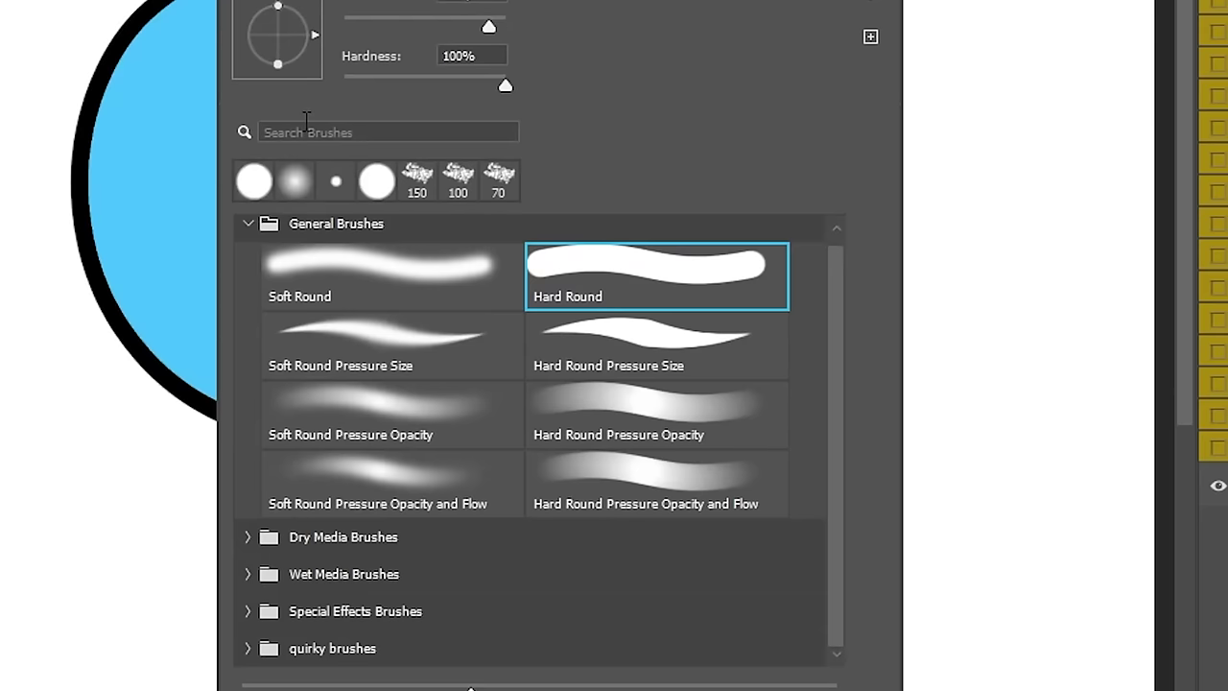
# Shade the blue circle's lower right with a large Soft Round brush.
pyautogui.click(403, 293)
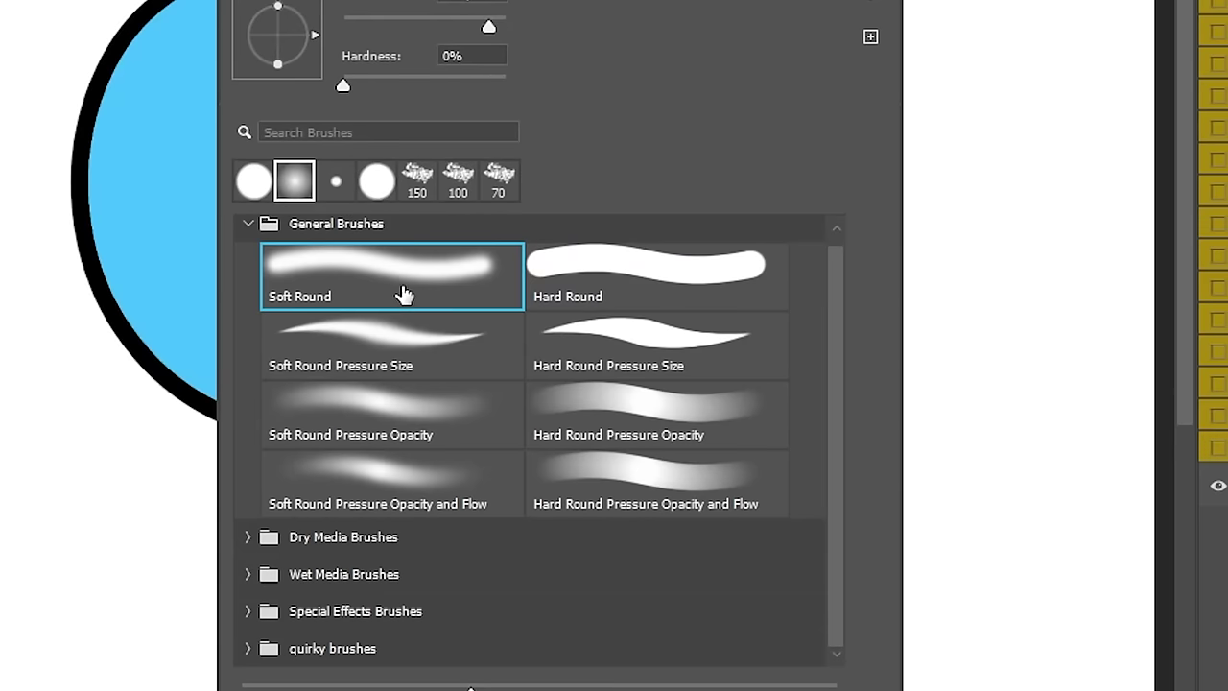
pyautogui.press('Return')
pyautogui.moveTo(552, 326)
pyautogui.mouseDown()
pyautogui.moveTo(486, 429)
pyautogui.moveTo(595, 406)
pyautogui.mouseUp()
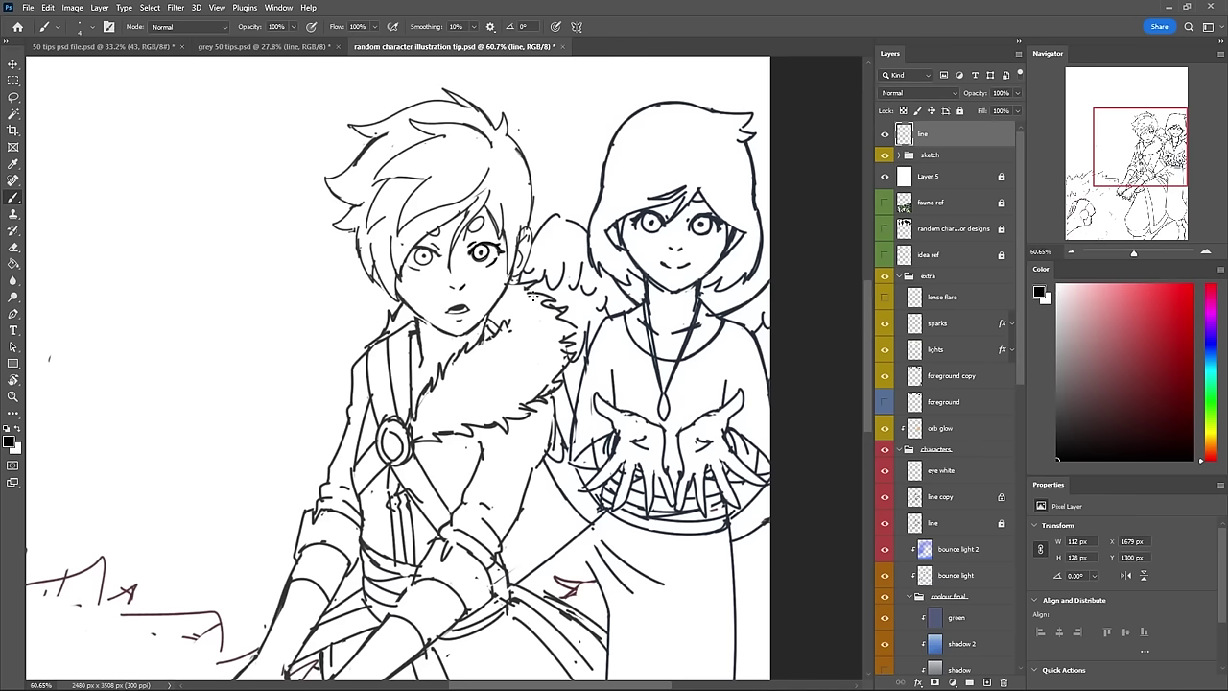
# Lower the sketch group's opacity to 42% and add small strokes above the character's eye.
pyautogui.click(1020, 169)
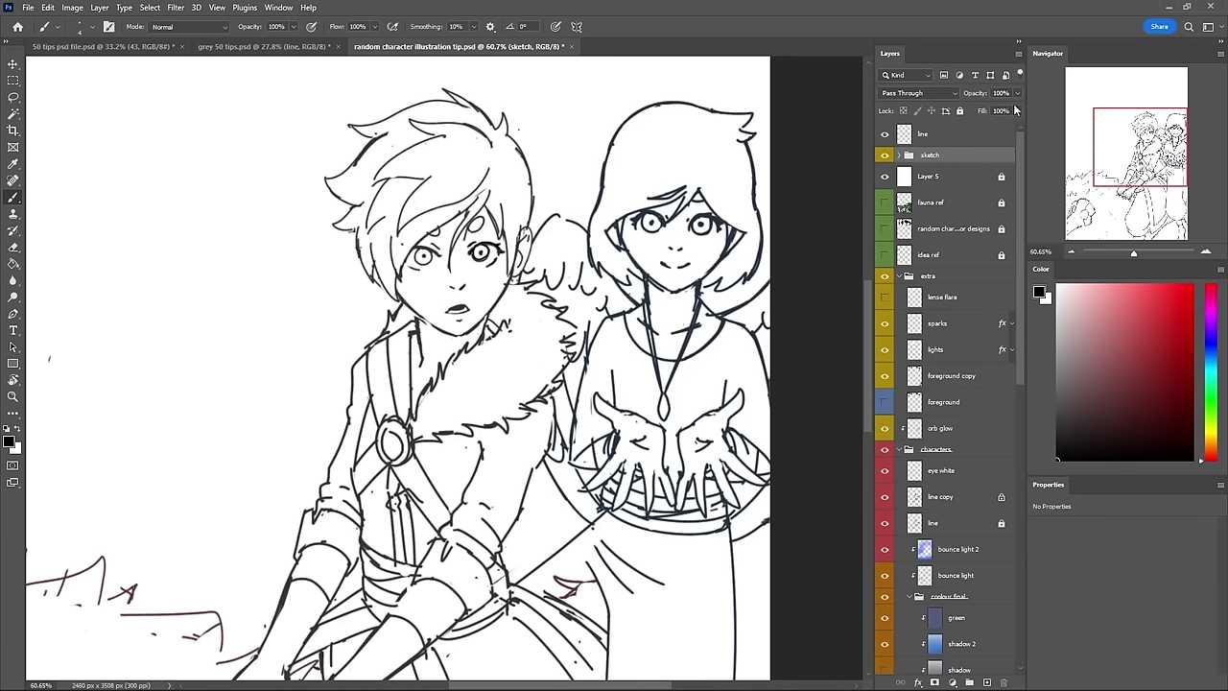
pyautogui.moveTo(812, 240); pyautogui.dragTo(726, 247)
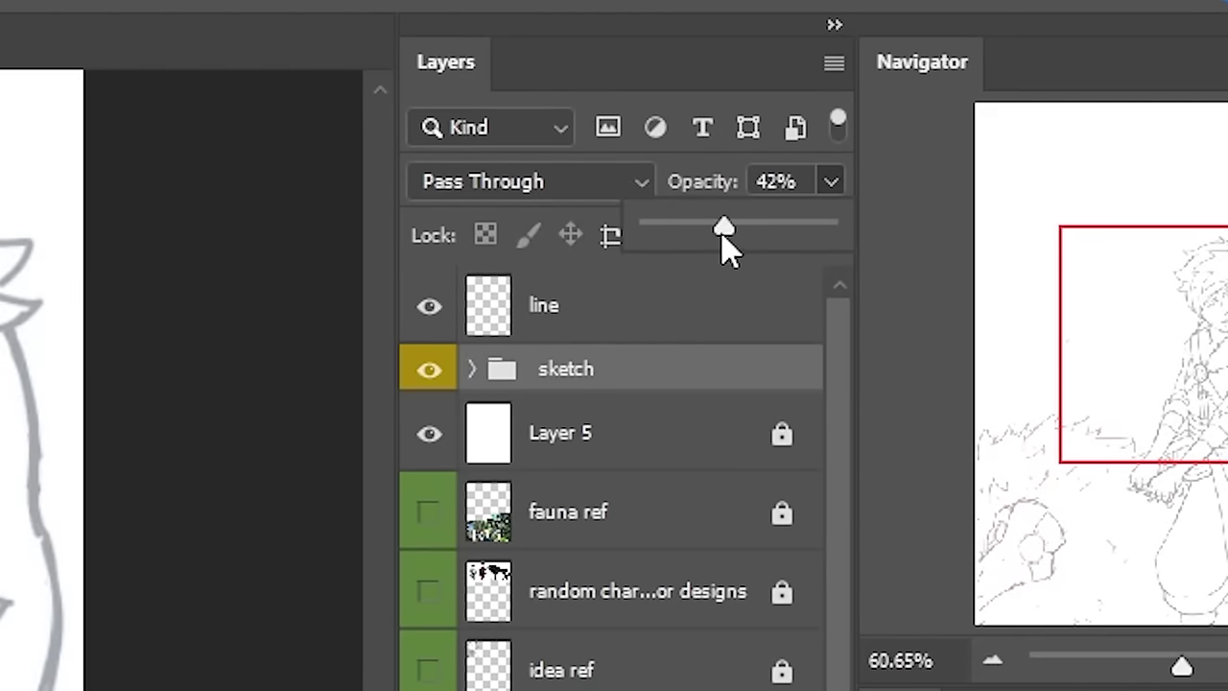
pyautogui.hotkey('alt', ']')
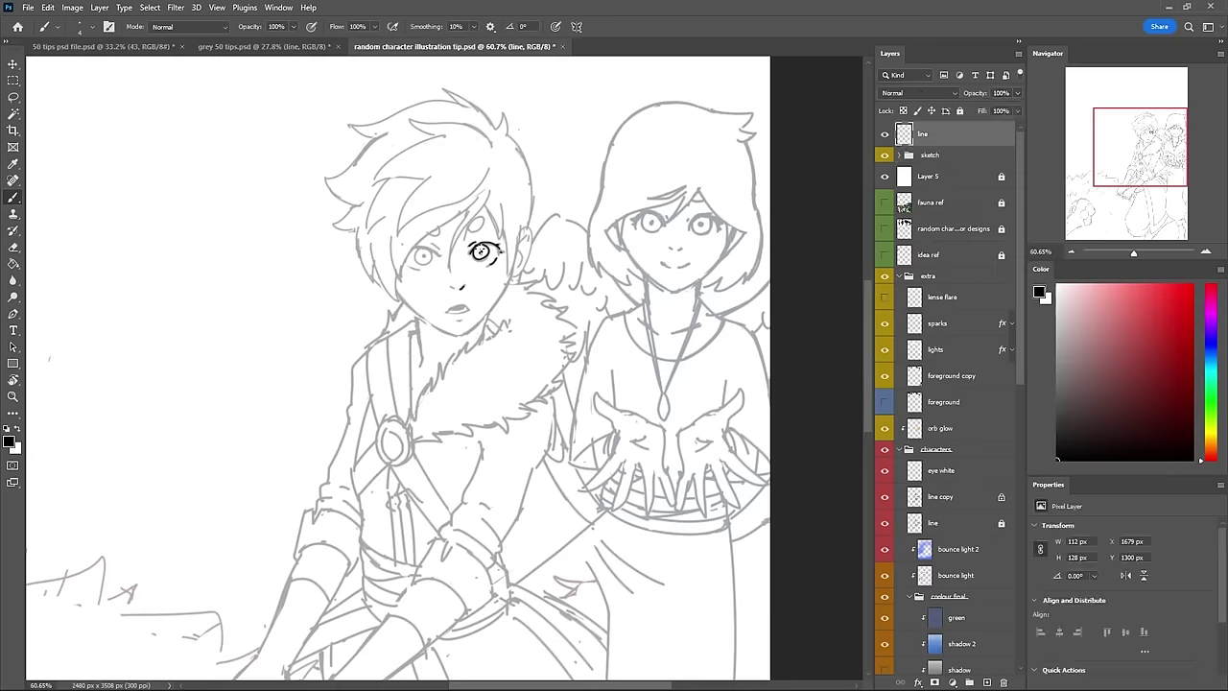
pyautogui.moveTo(474, 234)
pyautogui.mouseDown()
pyautogui.moveTo(470, 219)
pyautogui.moveTo(485, 212)
pyautogui.mouseUp()
pyautogui.moveTo(500, 222); pyautogui.dragTo(509, 212)
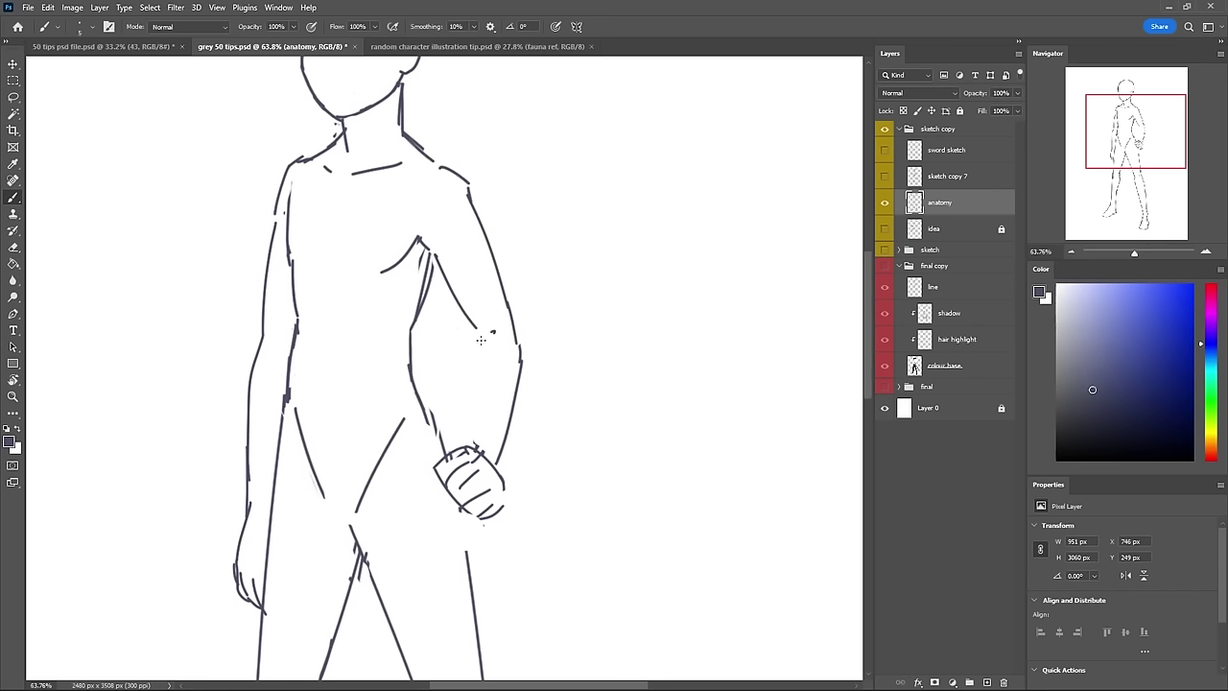
# Lasso and move the forearm and hand slightly higher, then add red light-source notes to the orb.
pyautogui.press('l')
pyautogui.moveTo(528, 417)
pyautogui.mouseDown()
pyautogui.moveTo(457, 368)
pyautogui.moveTo(523, 317)
pyautogui.mouseUp()
pyautogui.hotkey('ctrl', 't')
pyautogui.moveTo(493, 535); pyautogui.dragTo(484, 518)
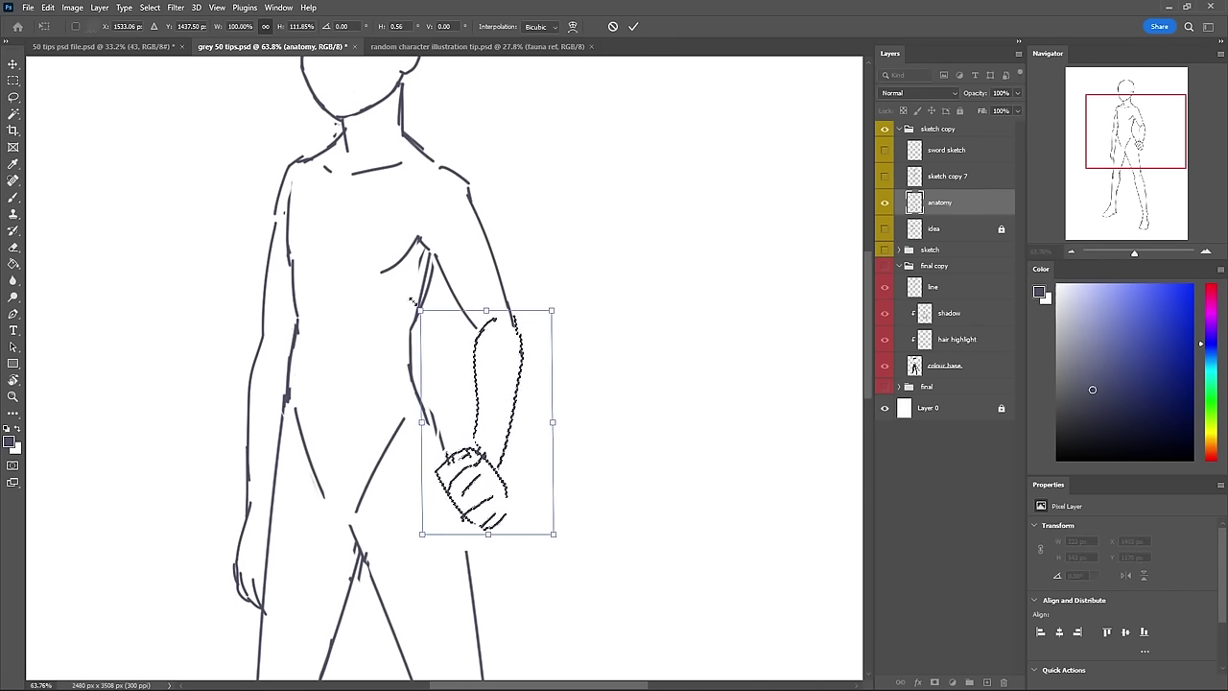
pyautogui.press('Return')
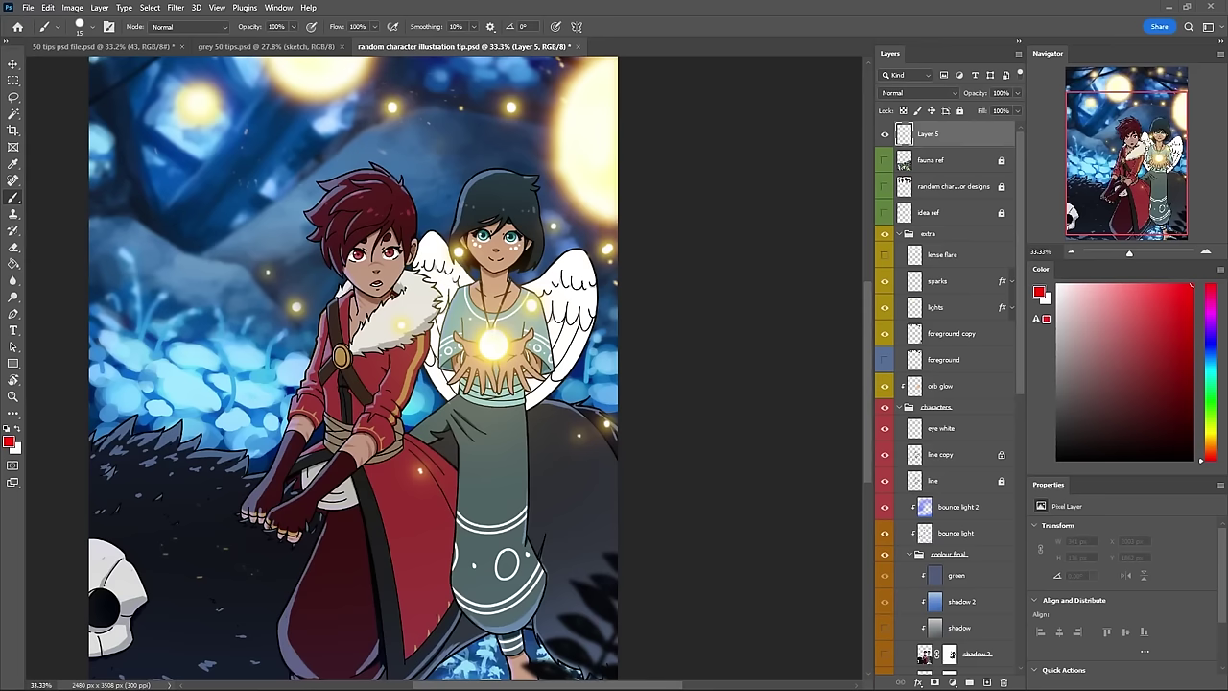
pyautogui.moveTo(494, 309)
pyautogui.mouseDown()
pyautogui.moveTo(497, 407)
pyautogui.moveTo(551, 389)
pyautogui.moveTo(490, 282)
pyautogui.moveTo(460, 403)
pyautogui.mouseUp()
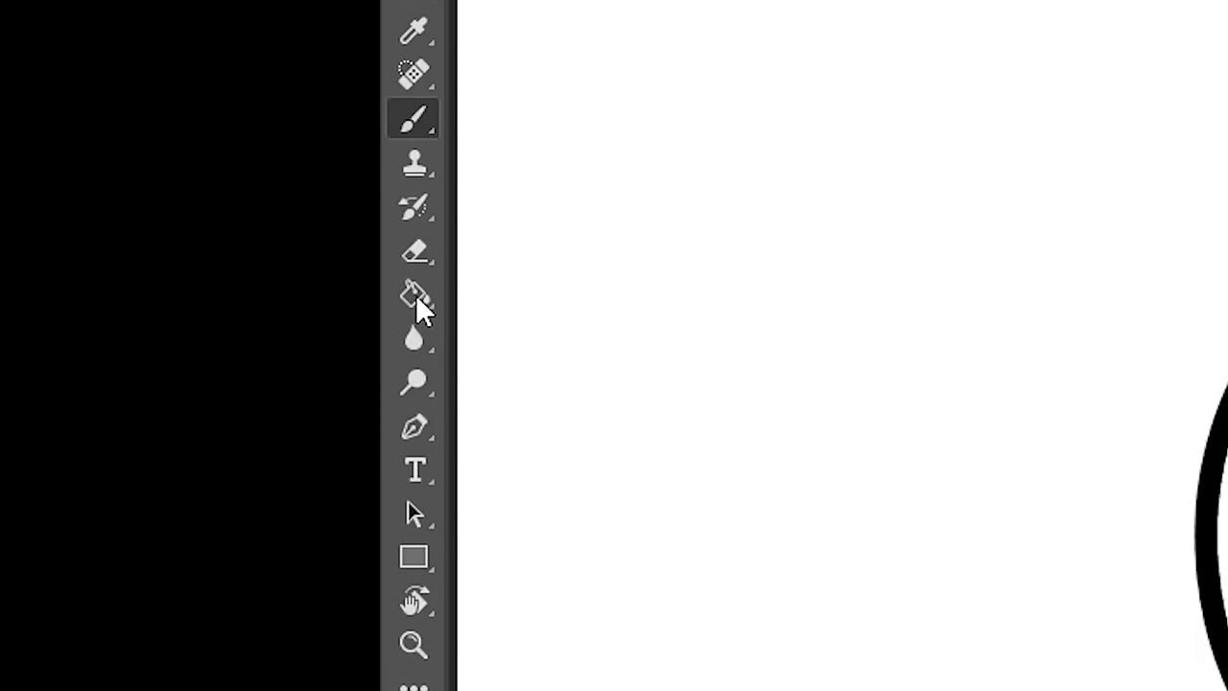
# Fill the circle with light blue using the Paint Bucket and Magic Wand-select the blue fill.
pyautogui.click(419, 300)
pyautogui.click(470, 376)
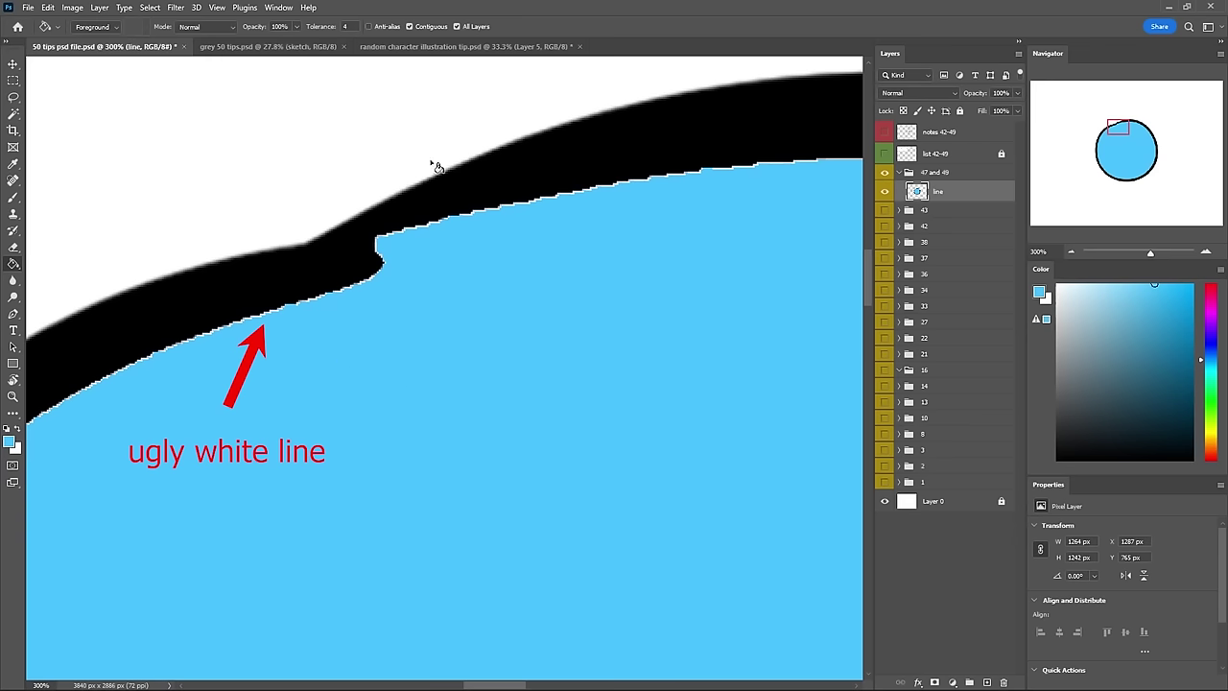
pyautogui.press('w')
pyautogui.click(530, 364)
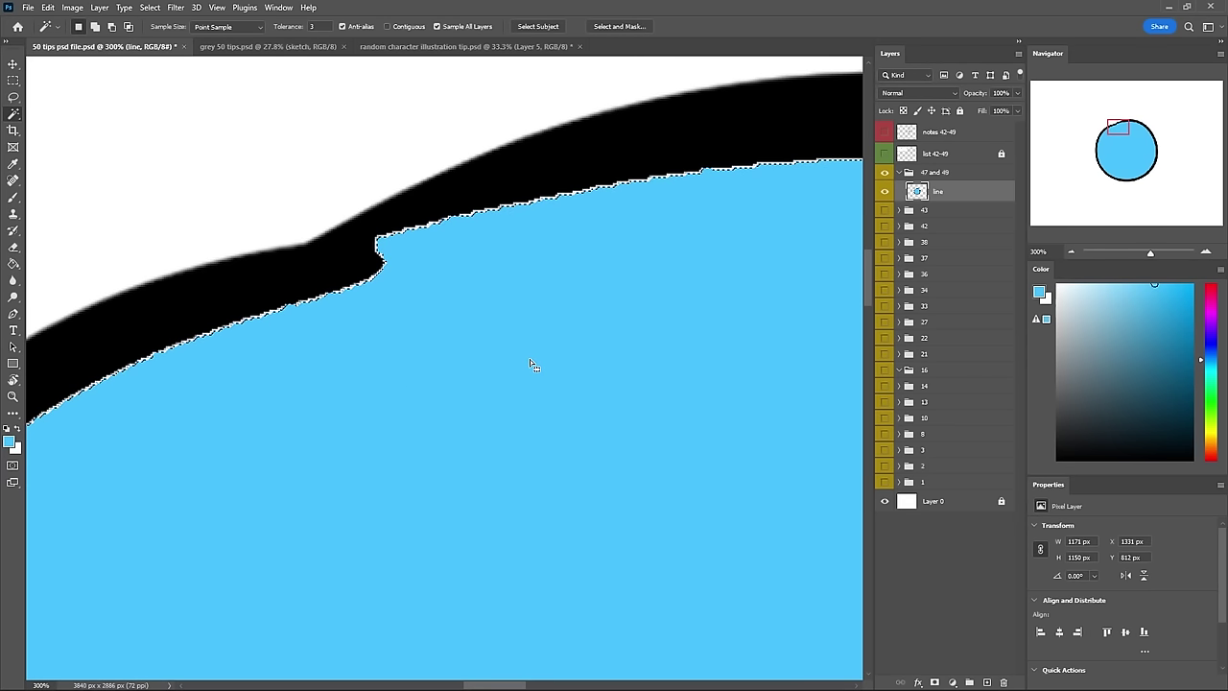
# Expand the selection by 1 pixel via Select > Modify > Expand.
pyautogui.click(150, 6)
pyautogui.moveTo(220, 200)
pyautogui.click(307, 230)
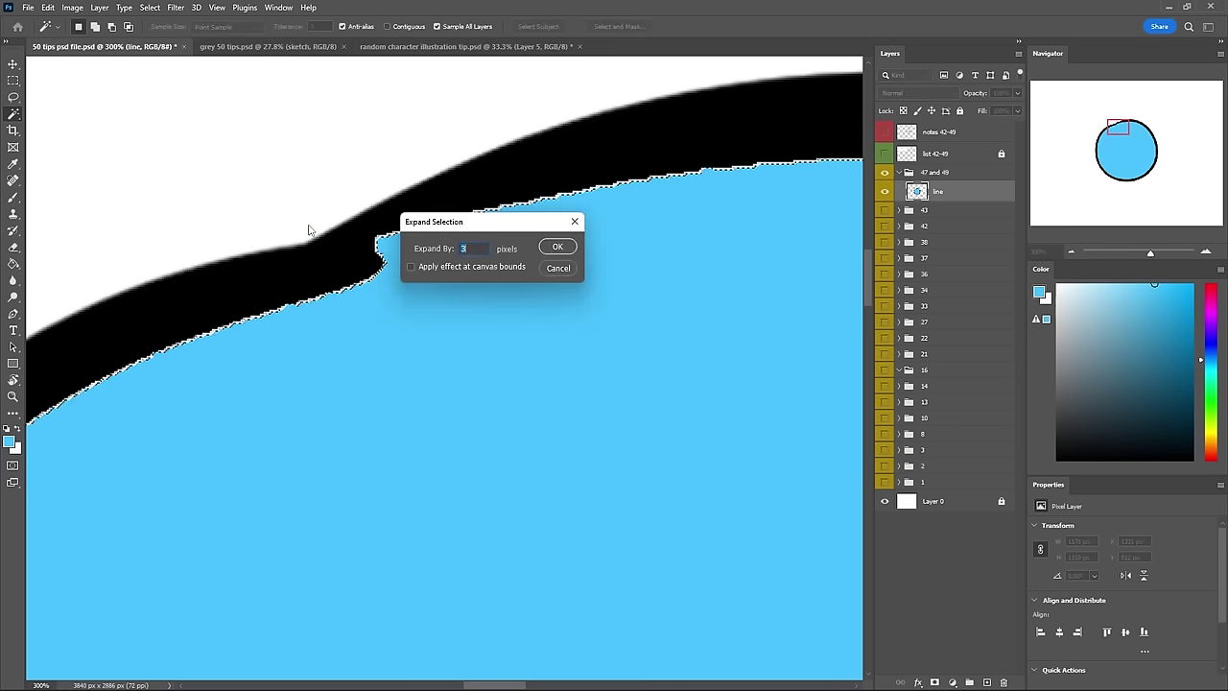
pyautogui.click(556, 246)
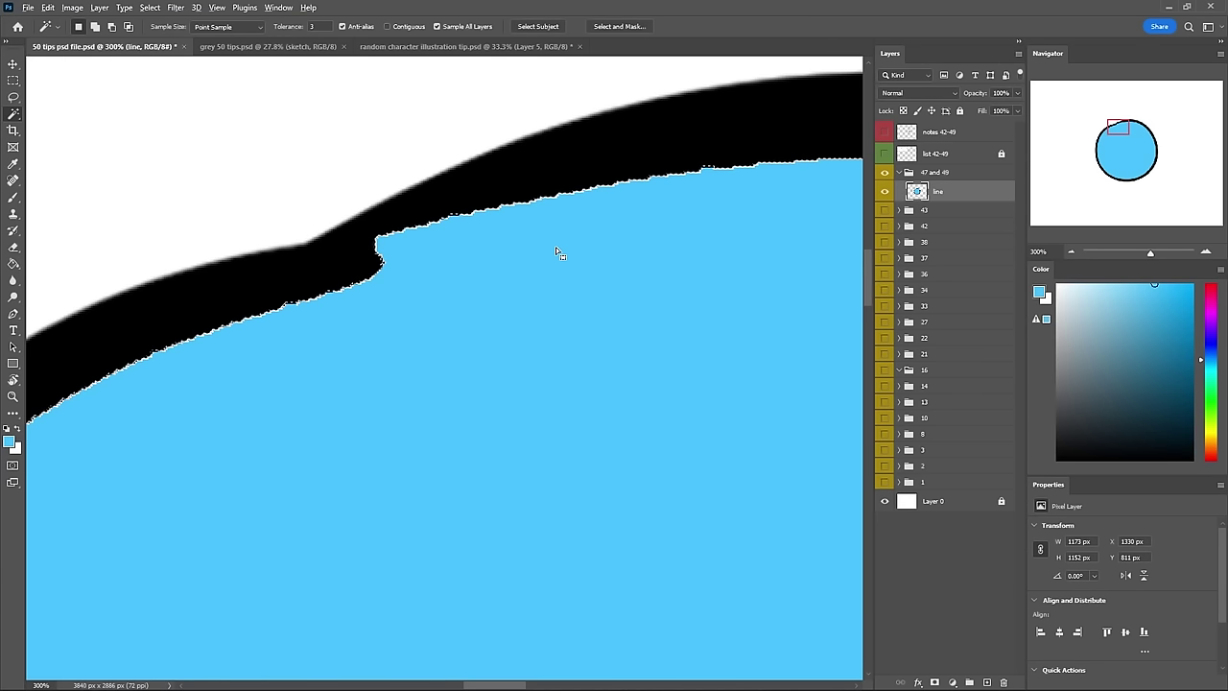